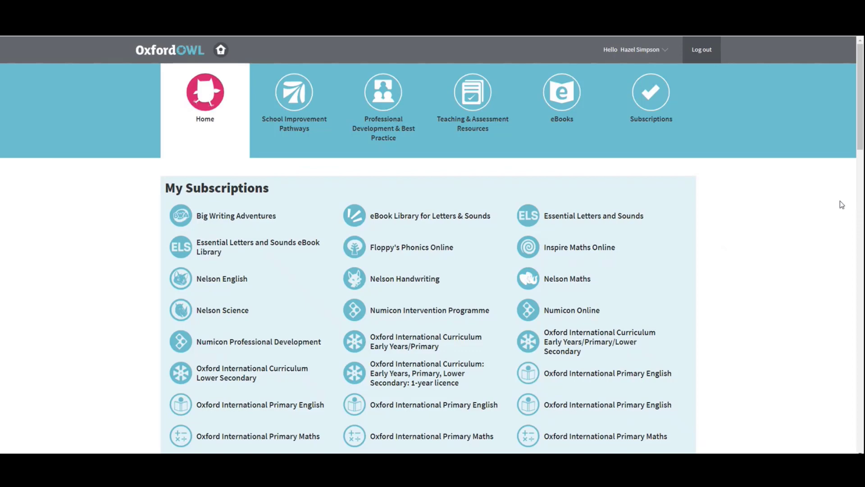
Open student management from the account options and start adding a single student
left_click(641, 53)
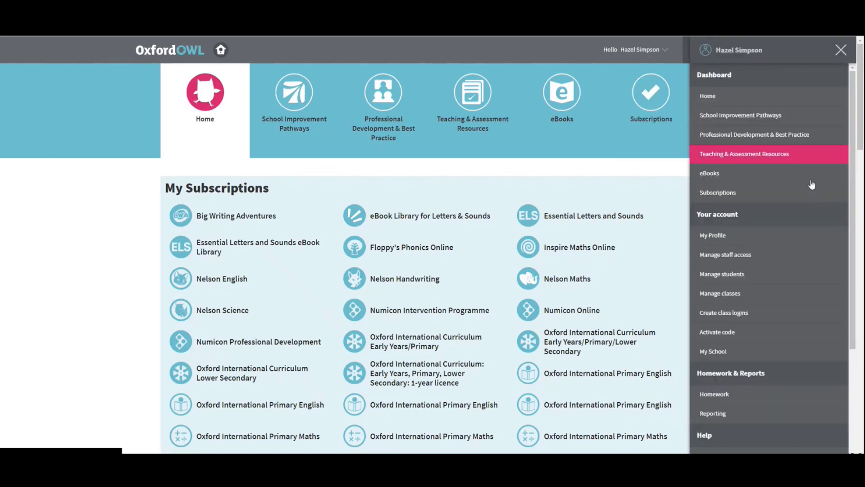
left_click(744, 275)
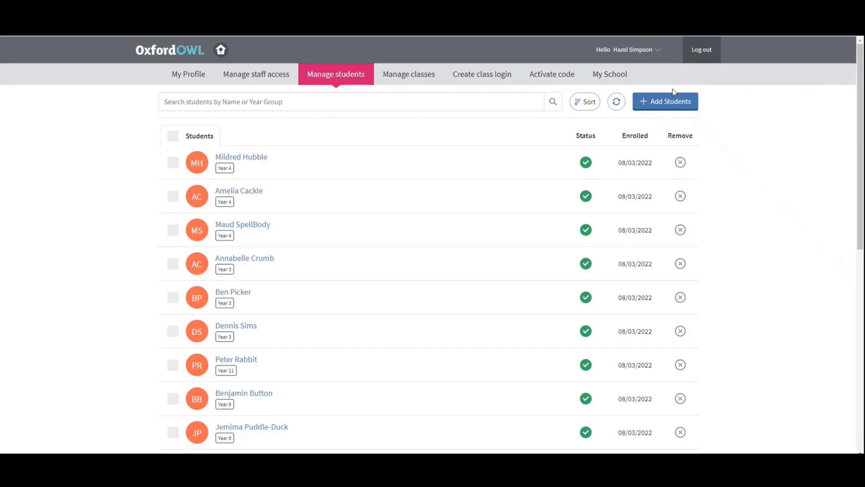
left_click(671, 102)
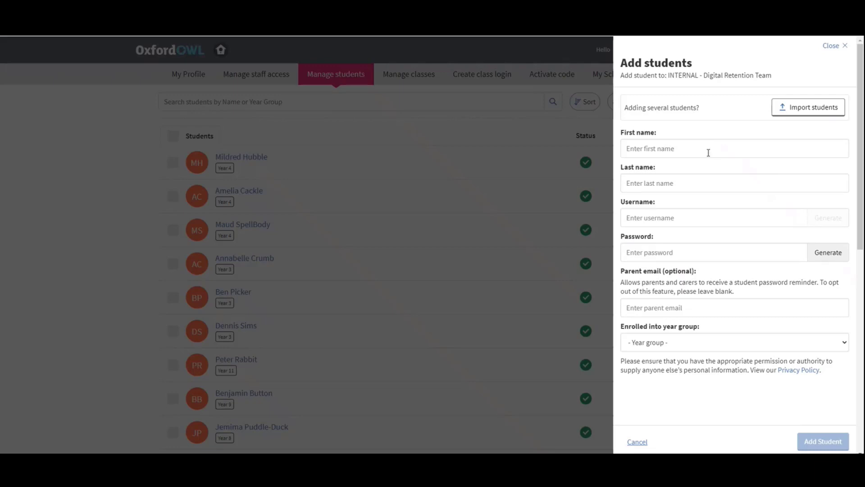
Enter the student's first and last name, and generate the username and password
left_click(669, 149)
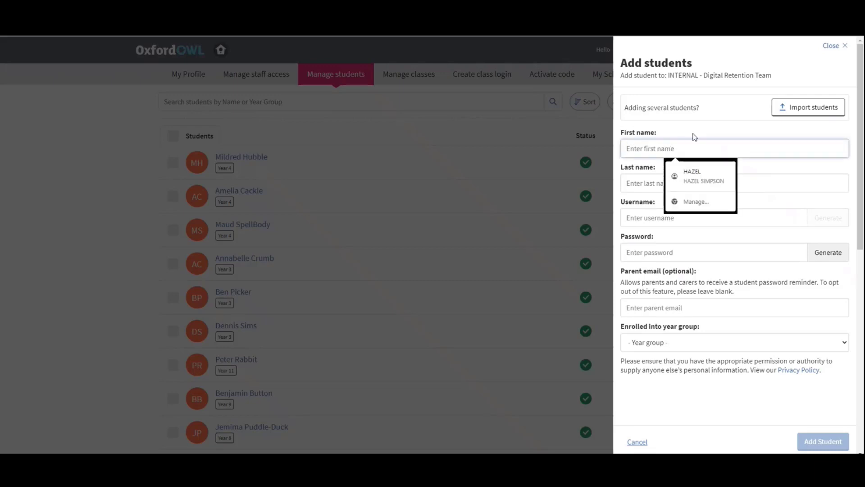
type("Oliver")
left_click(687, 182)
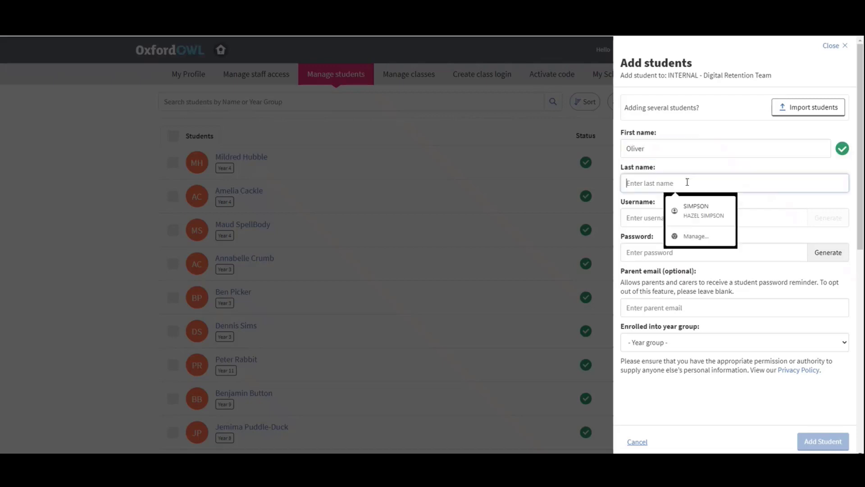
type("T")
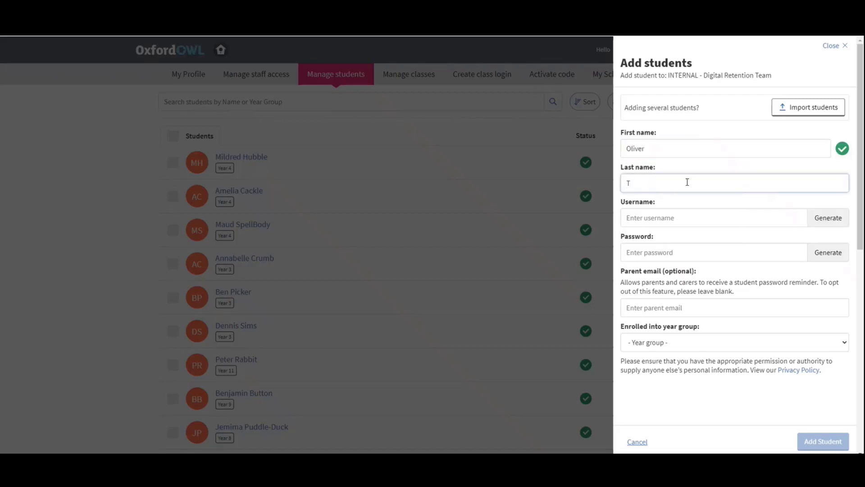
type("iwist")
left_click(828, 218)
left_click(823, 253)
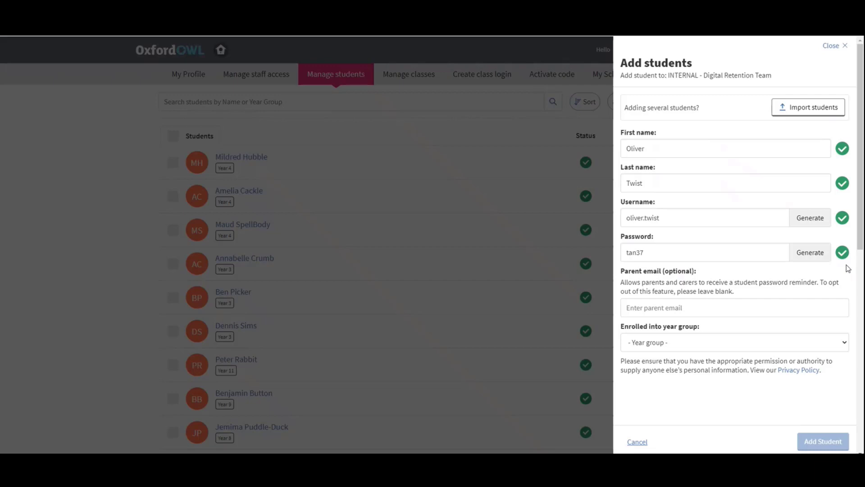
Add the student to Year 1 without a parent email, and download the student's sign-in card
left_click(703, 306)
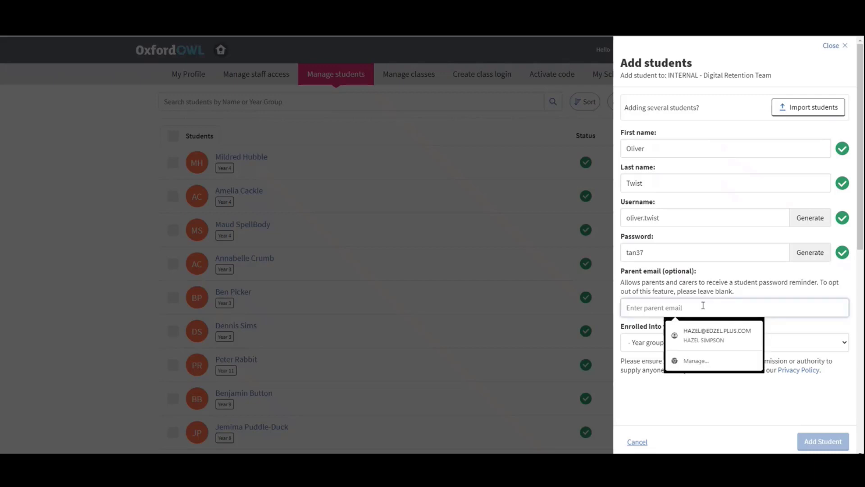
left_click(678, 285)
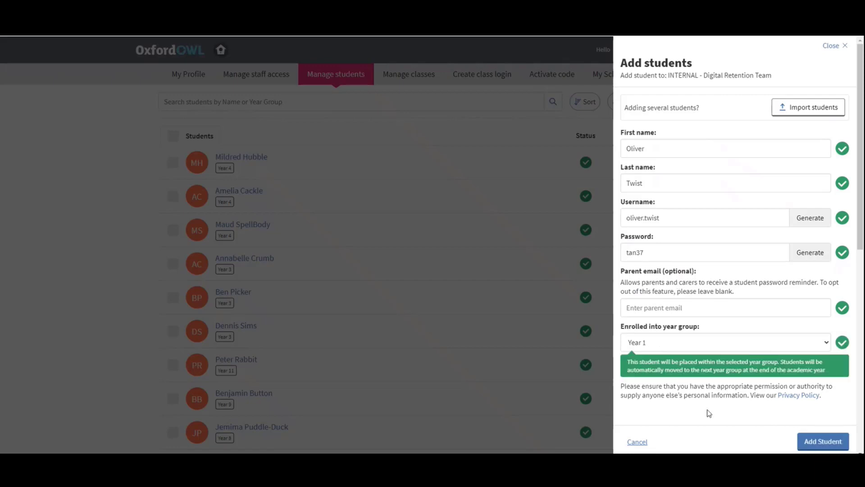
left_click(833, 440)
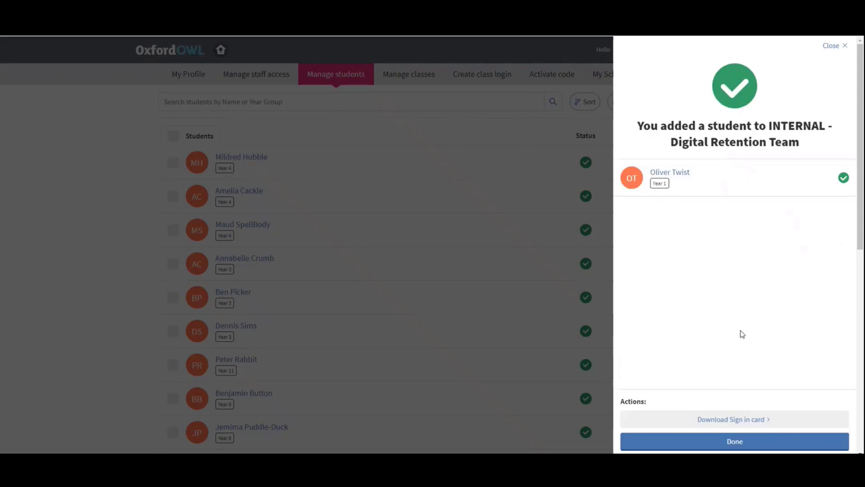
left_click(735, 419)
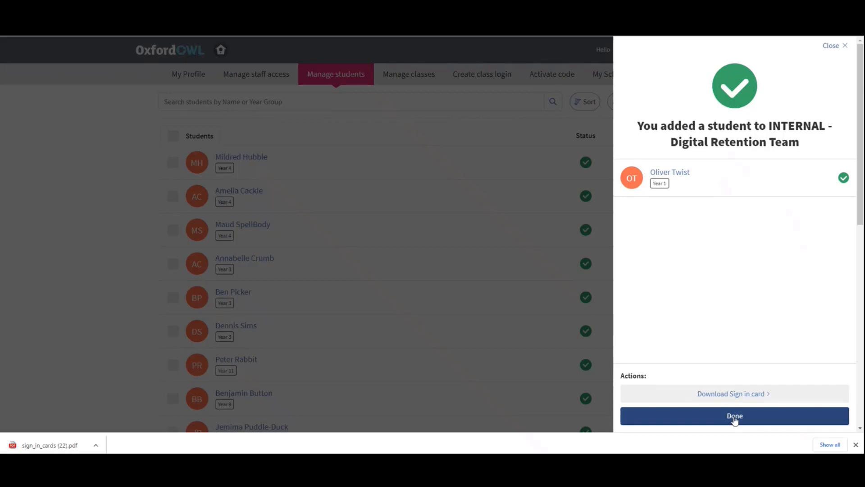
left_click(734, 417)
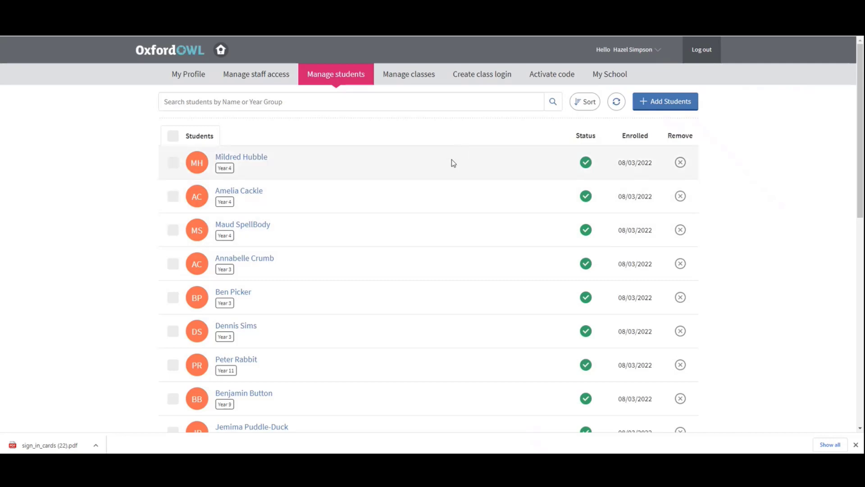
Review the newly added student's record at the end of the student list, and refresh the list
scroll(374, 223, "down", 2)
scroll(374, 223, "down", 10)
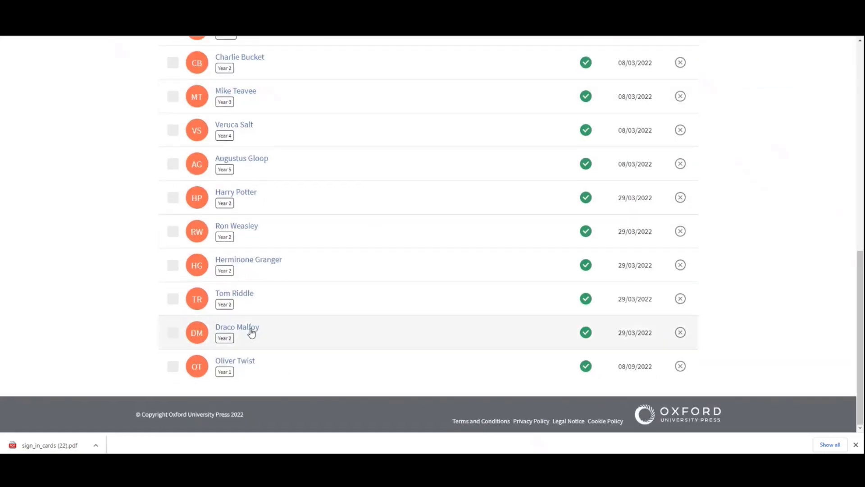
left_click(249, 365)
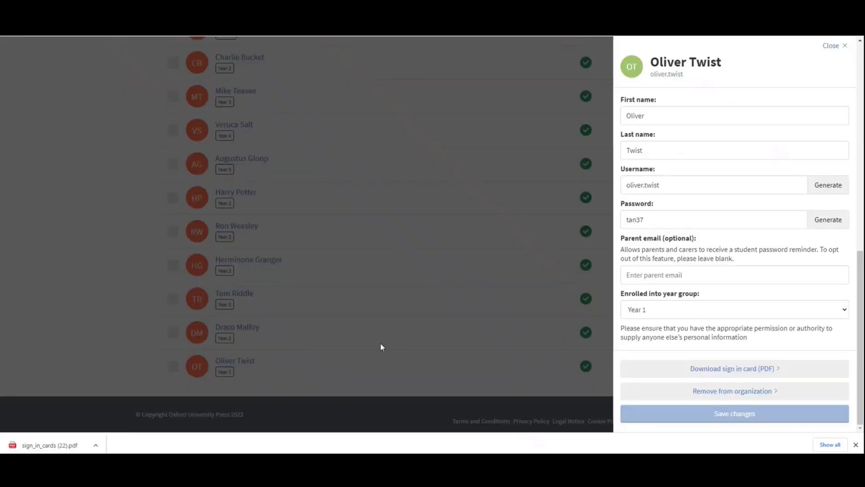
left_click(836, 47)
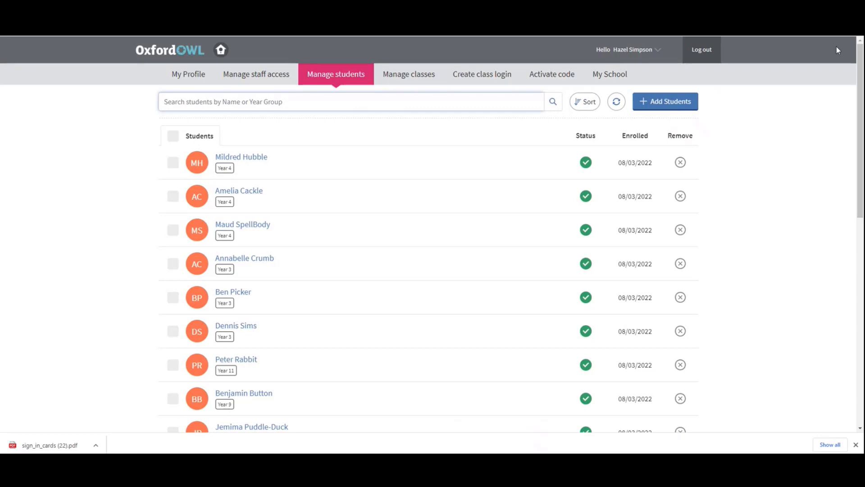
left_click(617, 102)
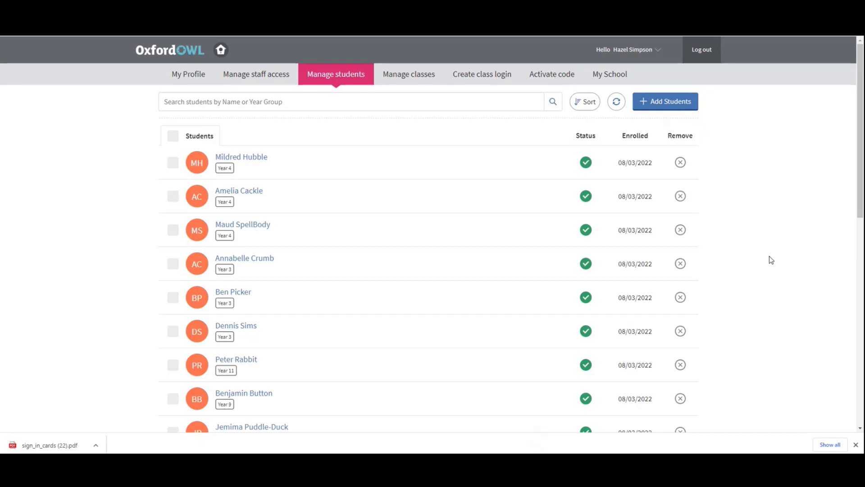
scroll(771, 260, "down", 5)
scroll(770, 260, "up", 6)
Start importing several students at once and proceed past the instructions to the file upload stage
left_click(651, 101)
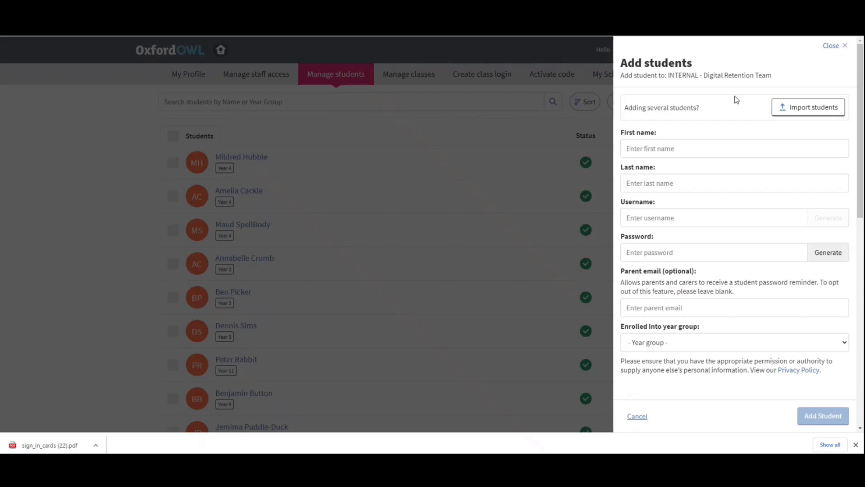
left_click(817, 109)
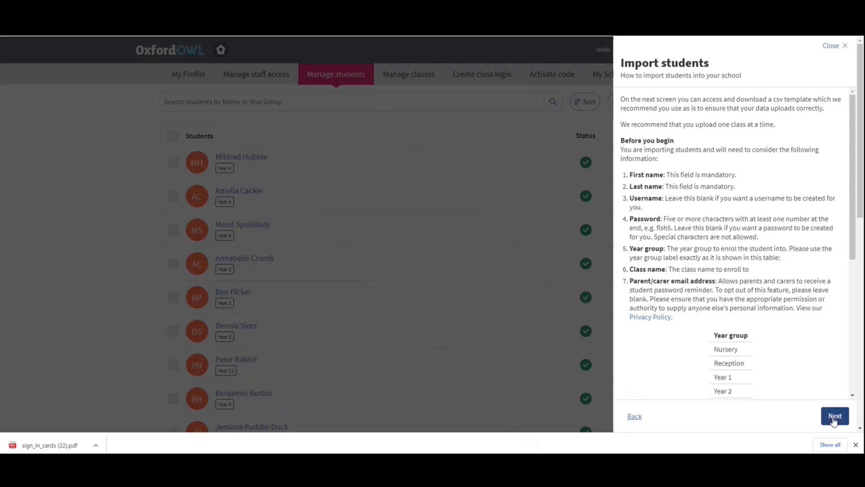
left_click(856, 445)
left_click(834, 441)
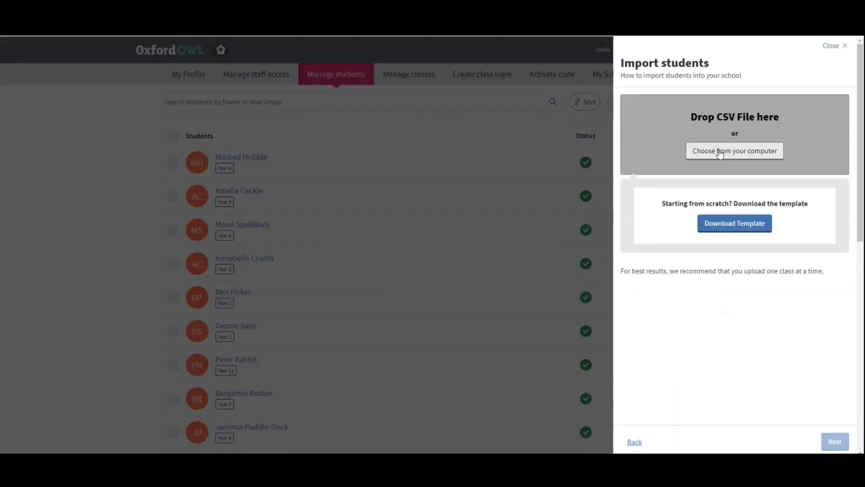
Upload Oxford Owl Students.csv from the computer as the import file and proceed to the user review
left_click(719, 150)
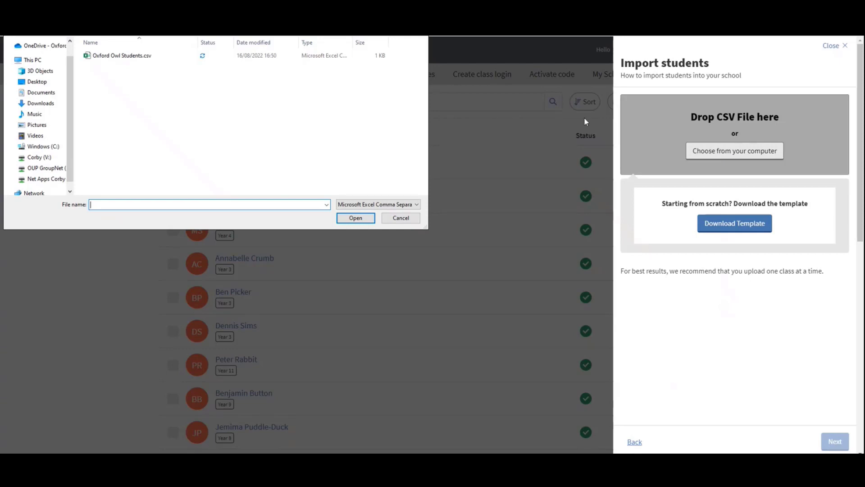
left_click(133, 59)
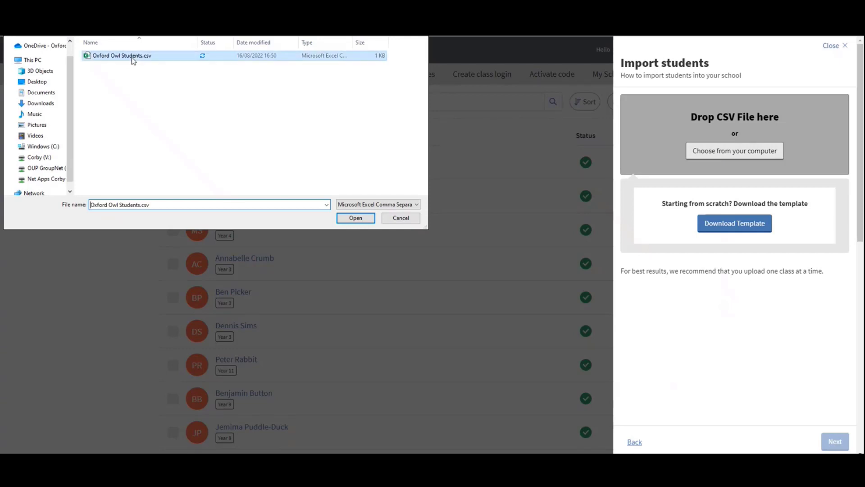
left_click(356, 218)
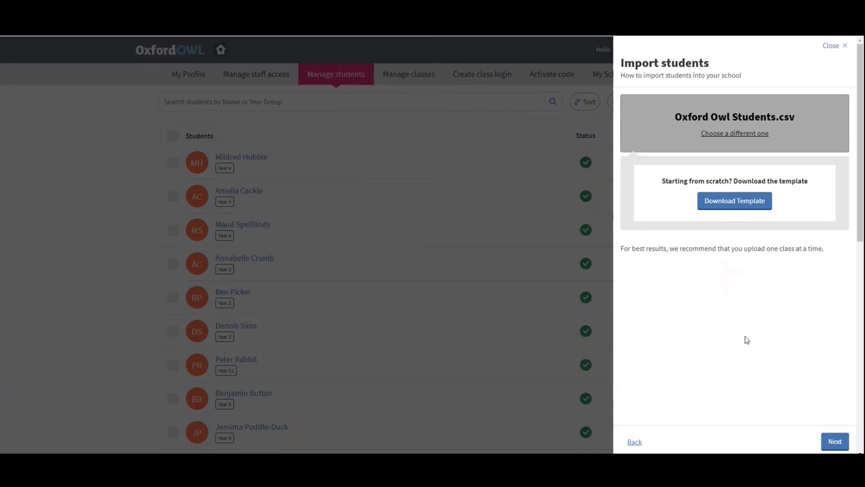
left_click(834, 443)
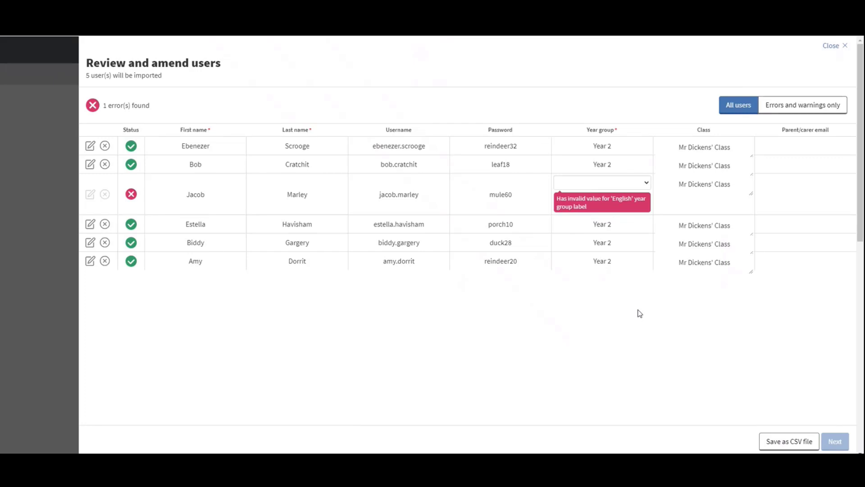
Set the year group to Year 2 for the student with the invalid year group and apply the correction
left_click(616, 184)
left_click(611, 226)
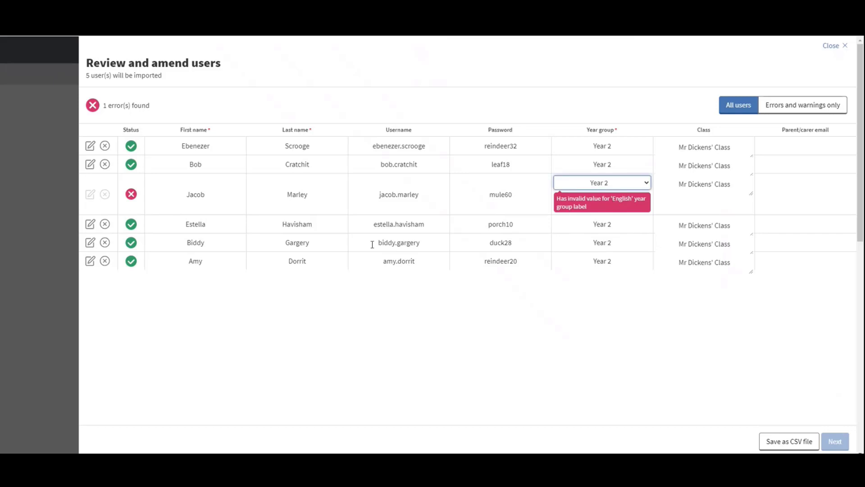
left_click(115, 195)
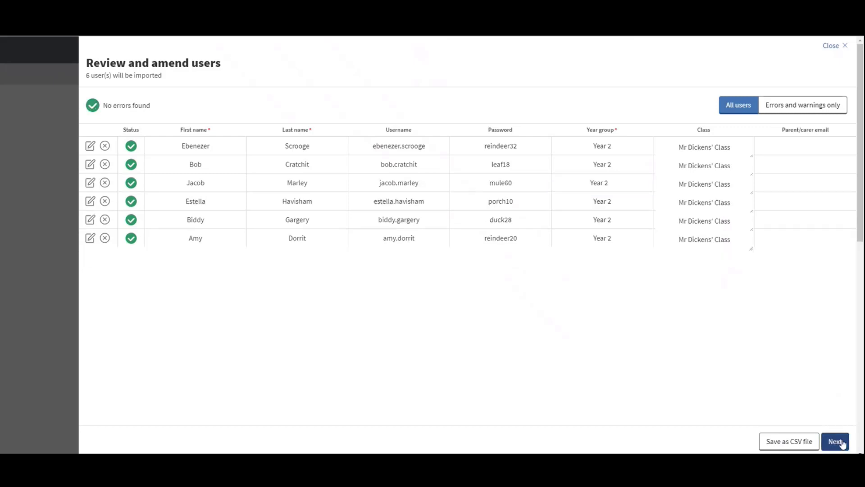
Confirm the reviewed users, import them, and finish the import process
left_click(841, 443)
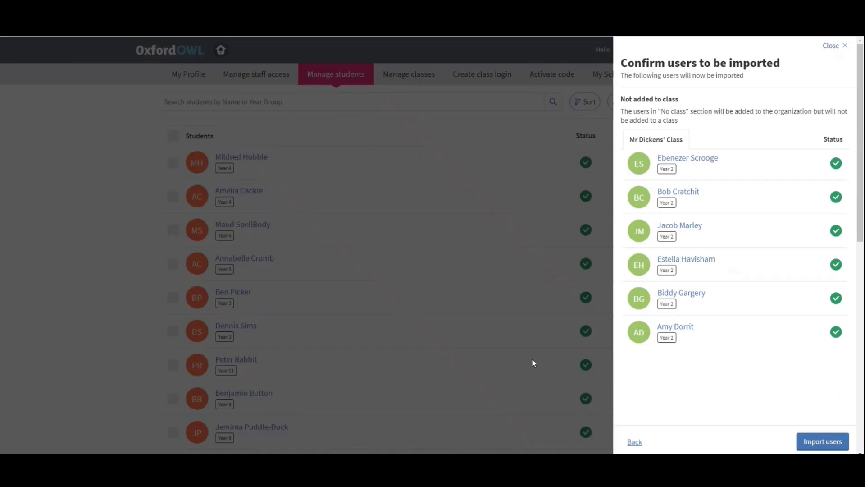
left_click(813, 443)
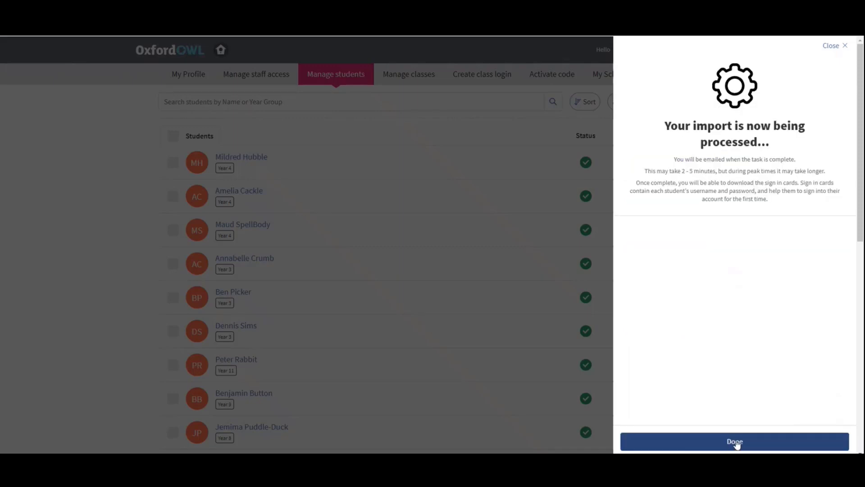
left_click(736, 442)
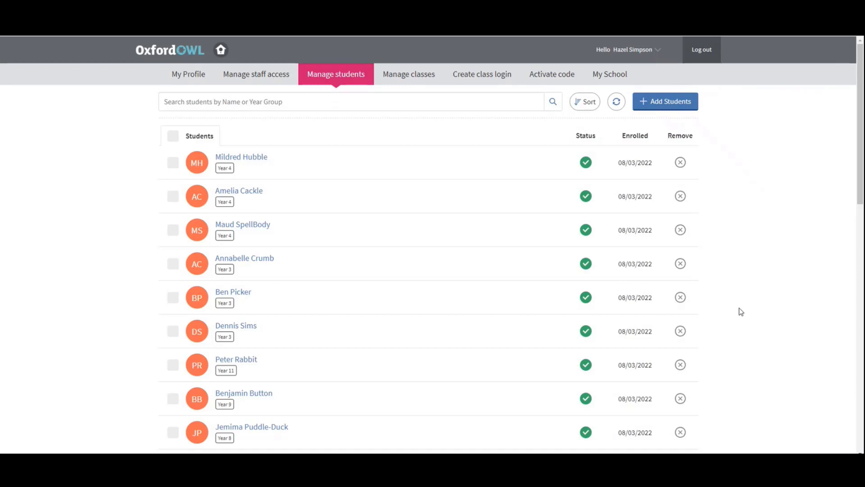
Refresh the student list and open the imported students' class to check its students and teachers
left_click(618, 104)
left_click(412, 77)
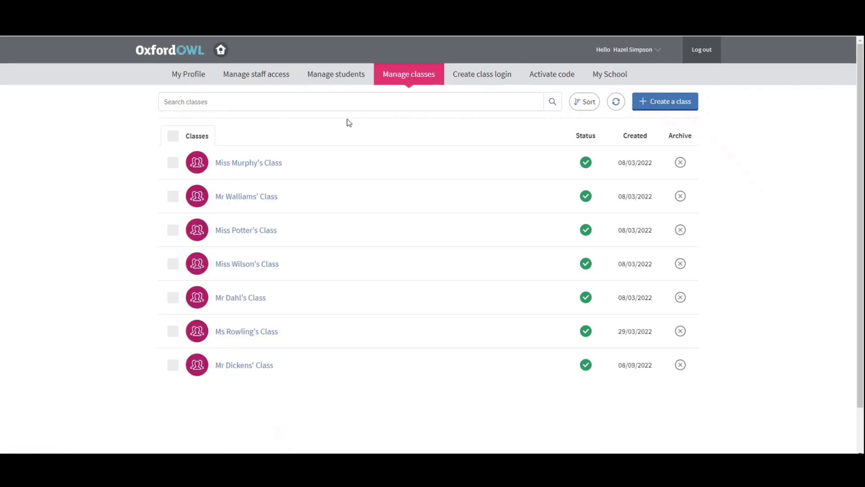
left_click(238, 366)
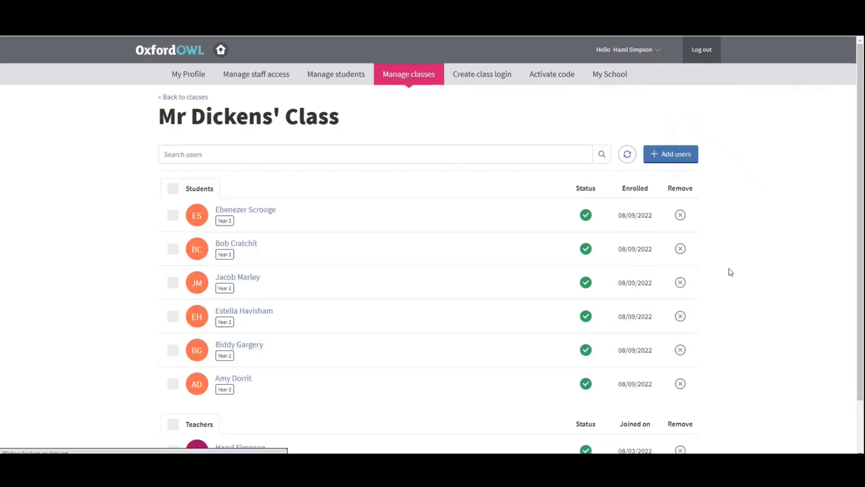
scroll(728, 270, "down", 2)
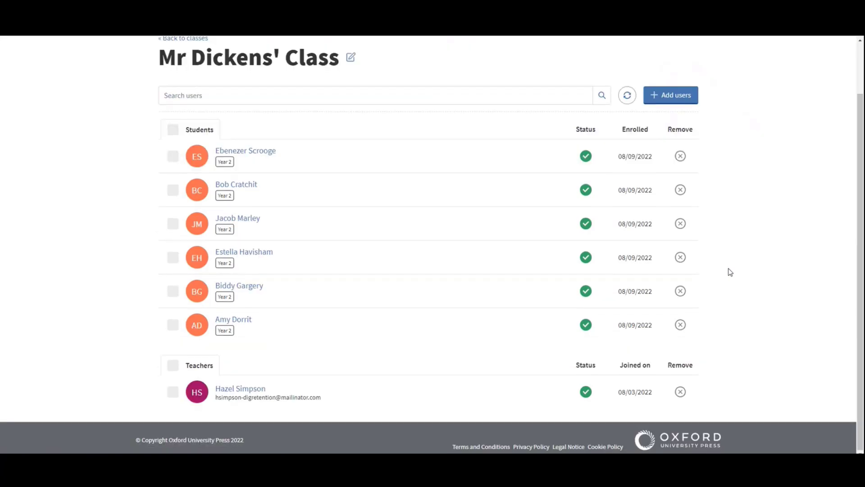